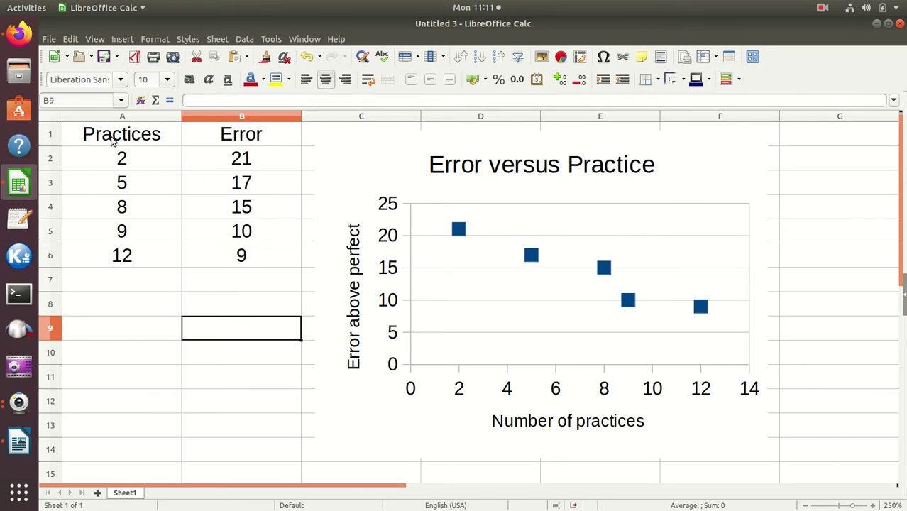
# Step: Review the Practices and Error data A1:B6, zooming in on the sheet and chart
pyautogui.moveTo(110, 140); pyautogui.dragTo(257, 262)
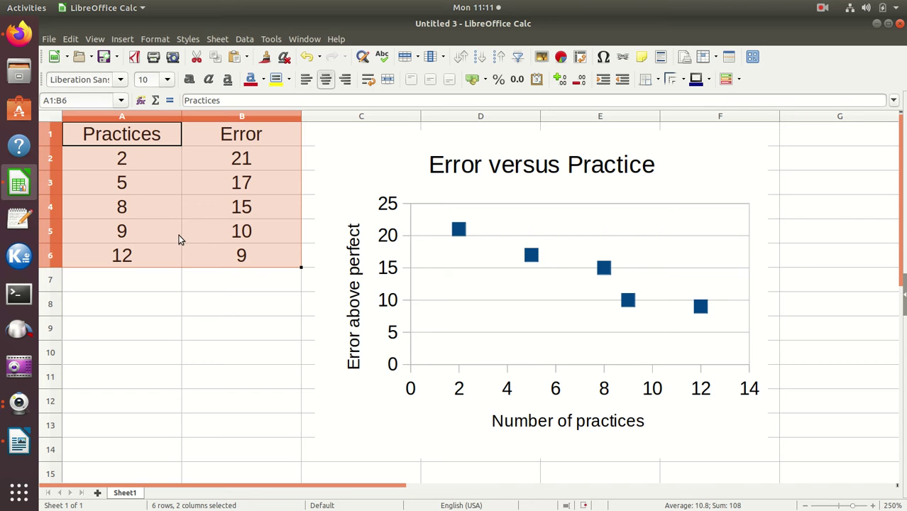
pyautogui.click(161, 317)
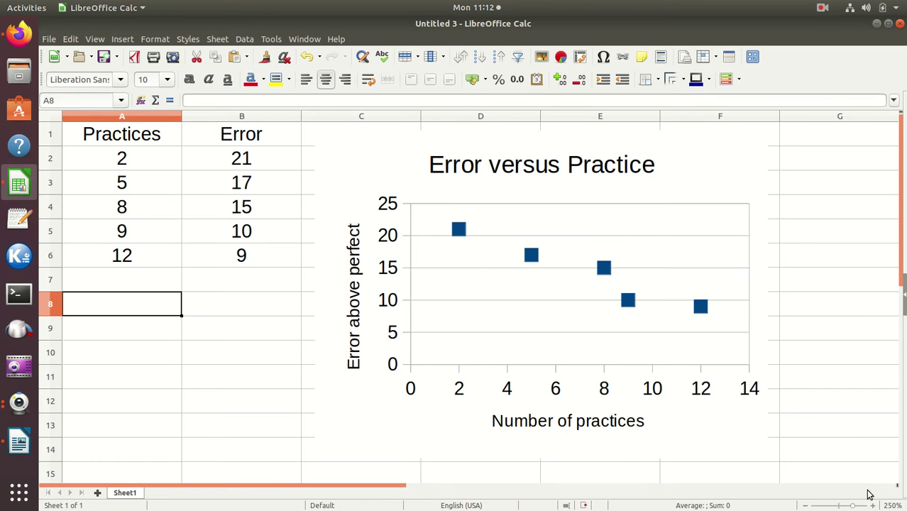
pyautogui.click(875, 506)
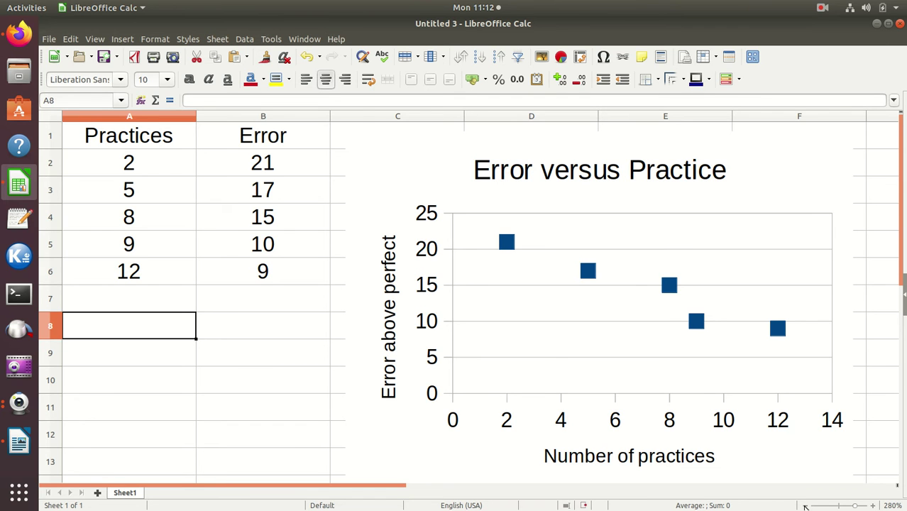
pyautogui.scroll(-1, 805, 506)
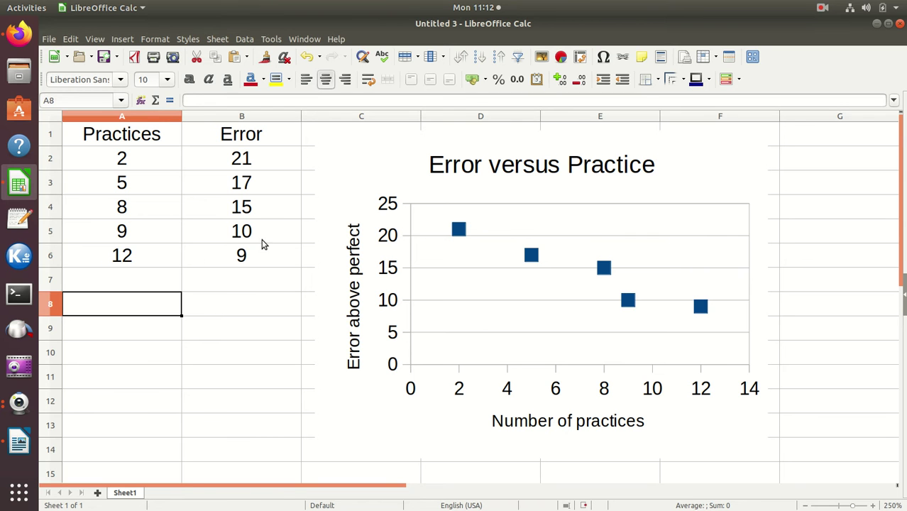
# Step: In Writer, check the empty line and the 'Table 1. Spreadsheet data' caption
pyautogui.click(19, 443)
pyautogui.click(175, 245)
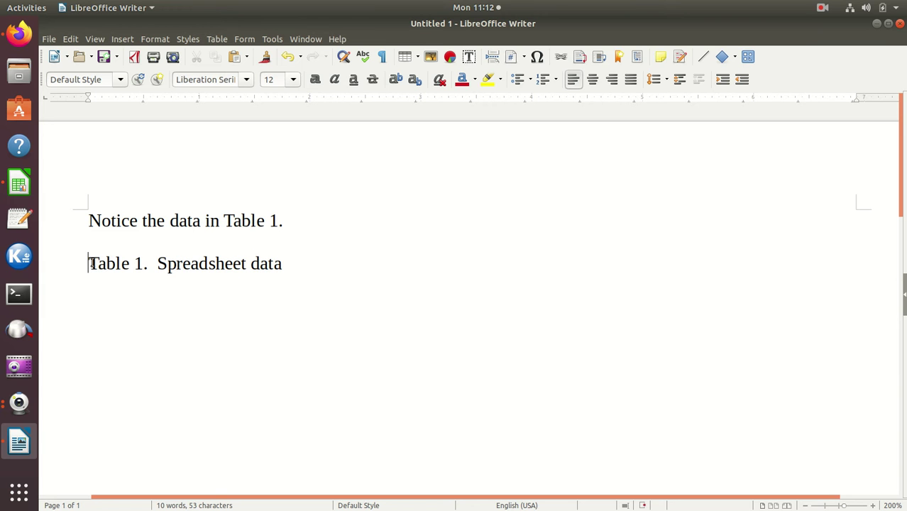
pyautogui.moveTo(91, 264); pyautogui.dragTo(283, 269)
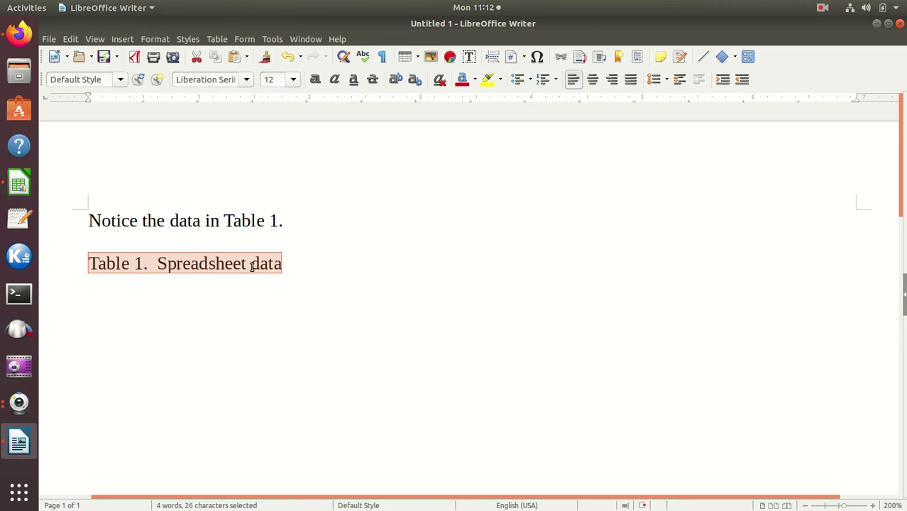
pyautogui.click(425, 265)
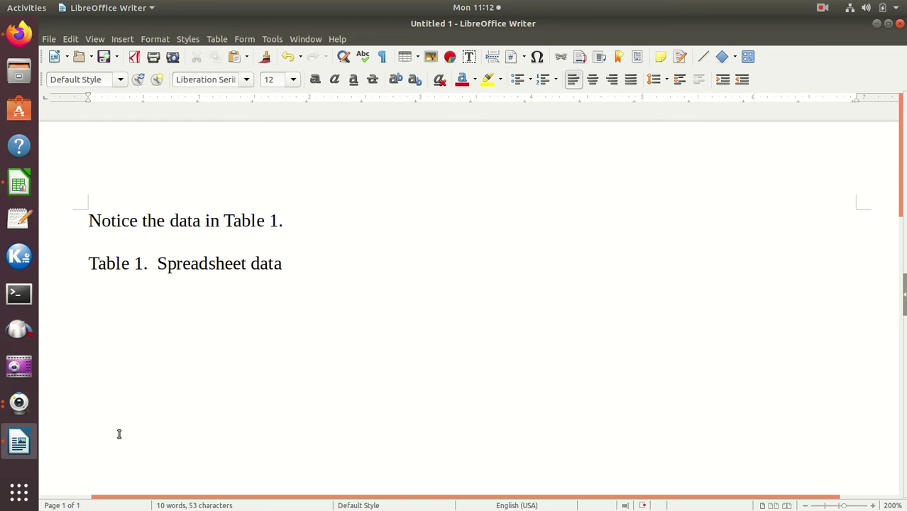
# Step: Back in Calc, copy the Practices and Error data range A1:B6
pyautogui.click(19, 186)
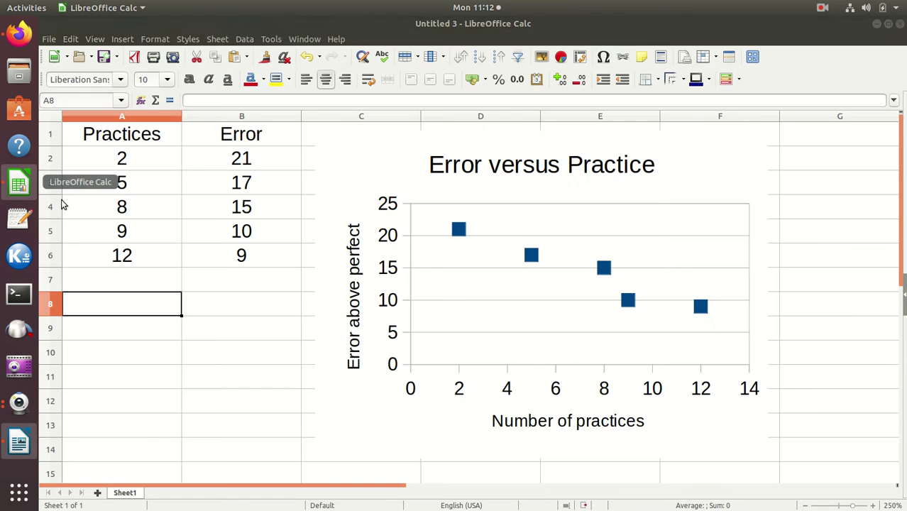
pyautogui.click(108, 138)
pyautogui.moveTo(169, 147); pyautogui.dragTo(236, 263)
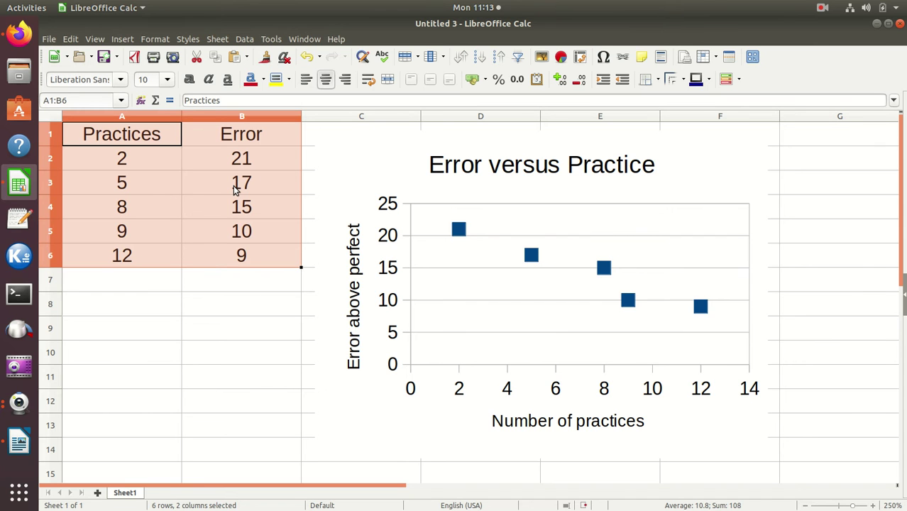
pyautogui.hotkey('ctrl', 'c')
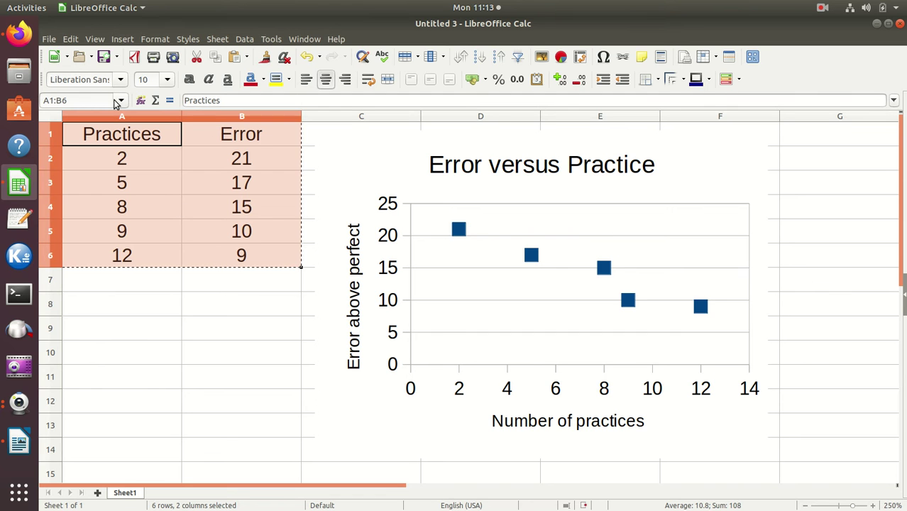
# Step: Bring the guvcview keyboard camera window forward, then return to the Writer document
pyautogui.click(17, 404)
pyautogui.click(98, 353)
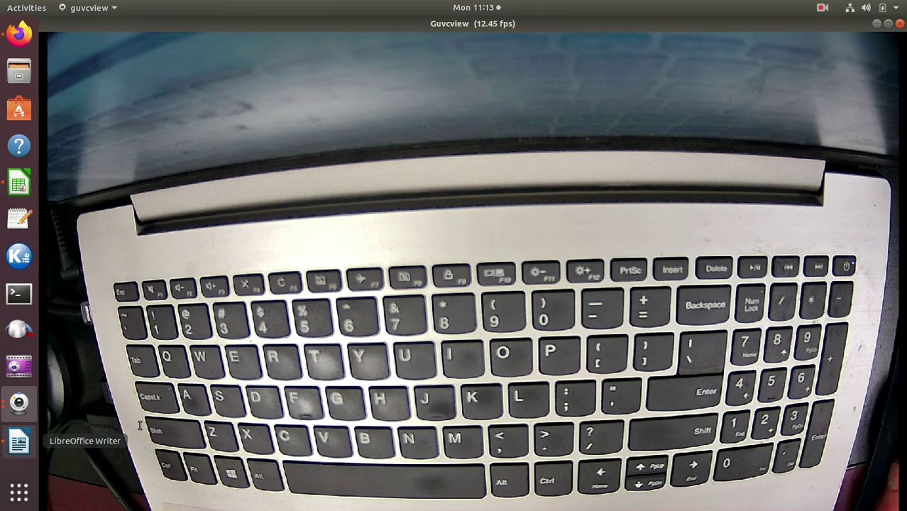
pyautogui.hotkey('alt', 'Tab')
# Step: Paste the Practices and Error table on the empty line, pushing the caption below it
pyautogui.click(139, 242)
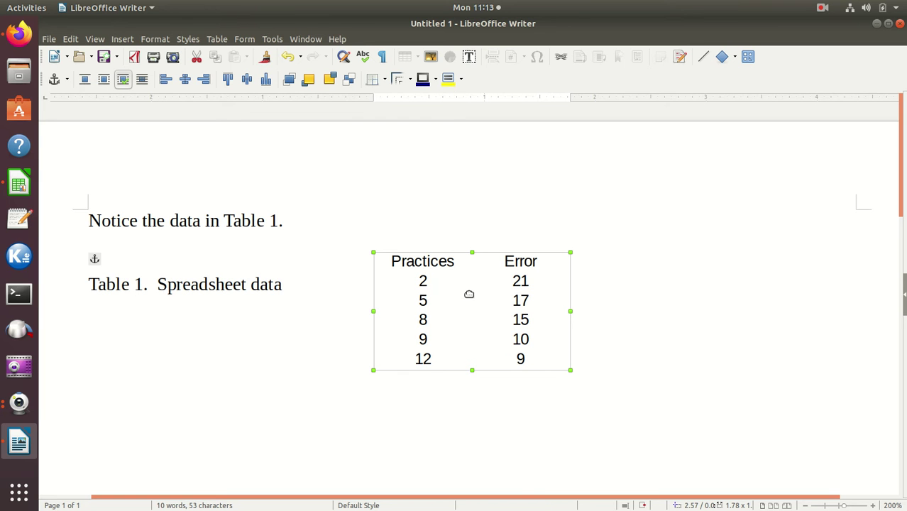
pyautogui.click(87, 284)
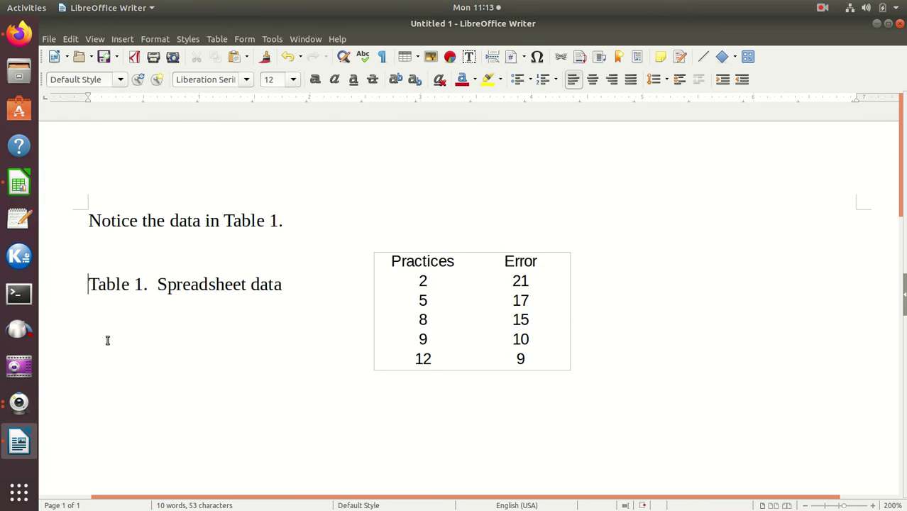
pyautogui.press('Return')
pyautogui.press('Return')
pyautogui.press('Return')
pyautogui.press('Return')
pyautogui.press('Return')
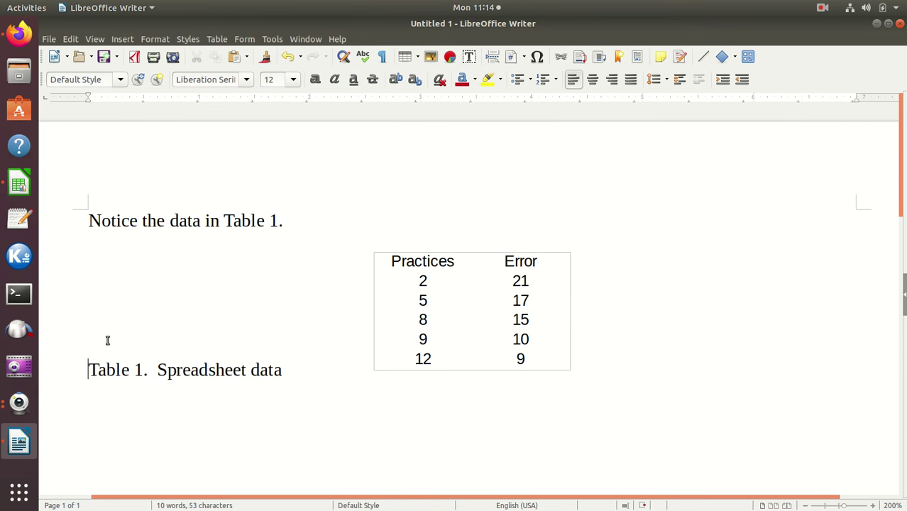
pyautogui.press('Return')
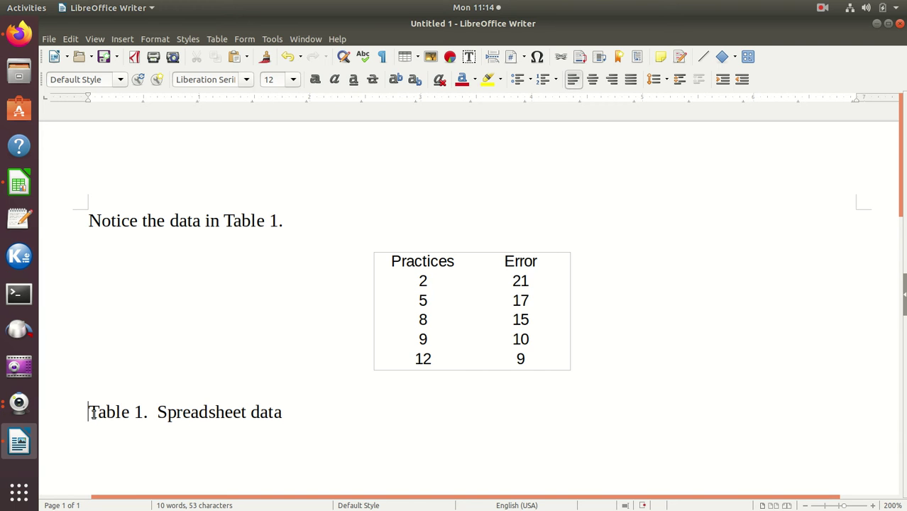
# Step: Center the 'Table 1. Spreadsheet data' caption and remove the extra empty line above it
pyautogui.moveTo(92, 413); pyautogui.dragTo(282, 450)
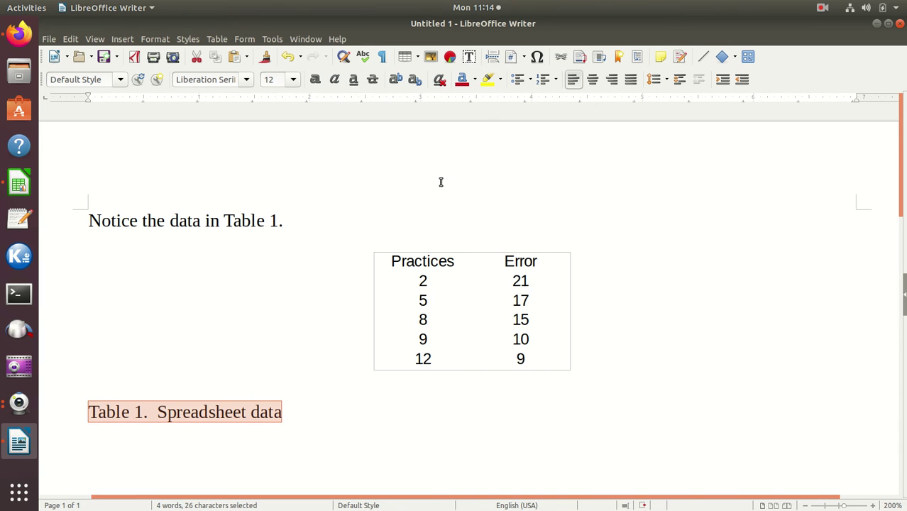
pyautogui.click(591, 82)
pyautogui.click(297, 357)
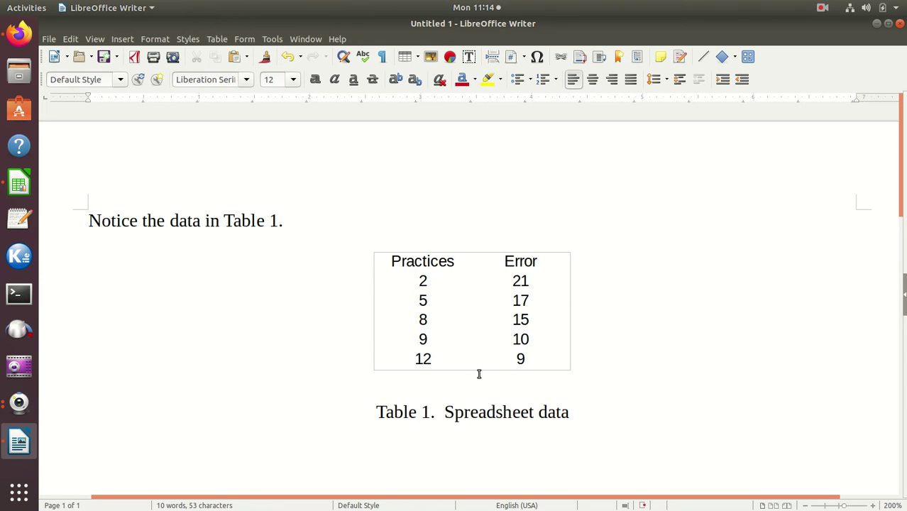
pyautogui.click(468, 308)
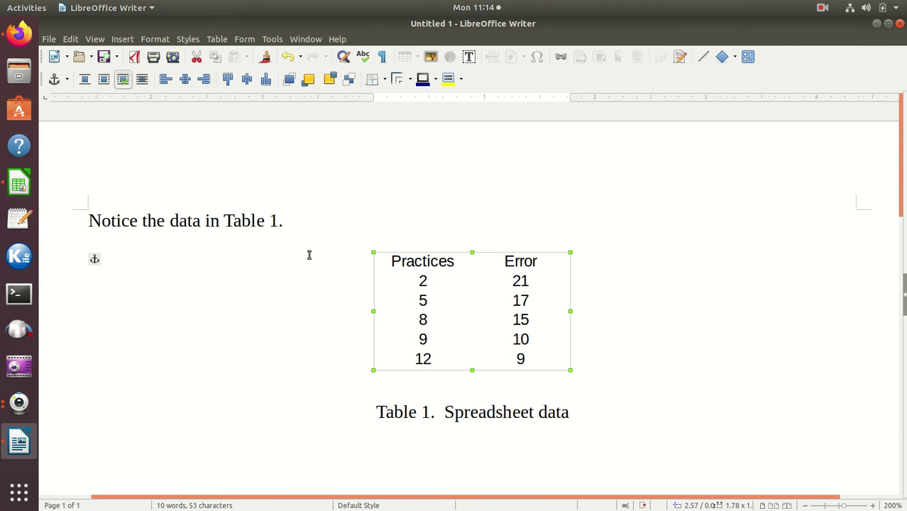
pyautogui.click(98, 384)
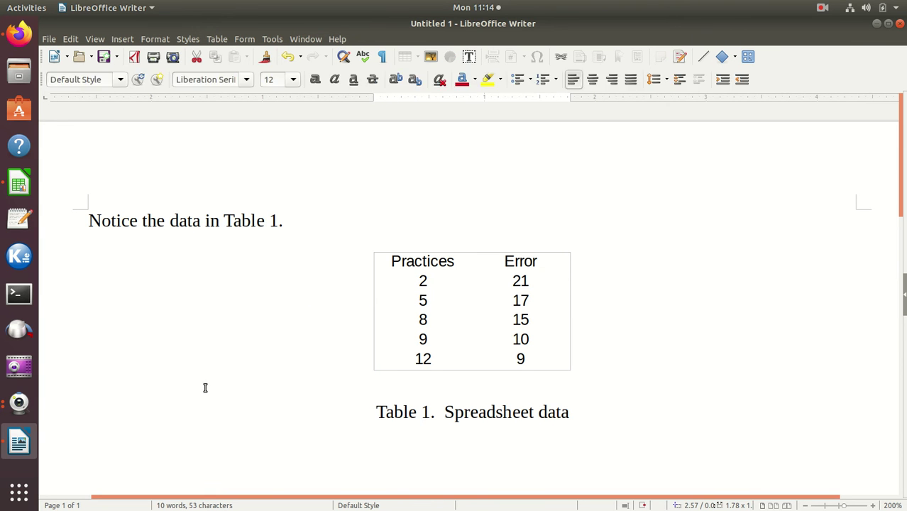
pyautogui.press('BackSpace')
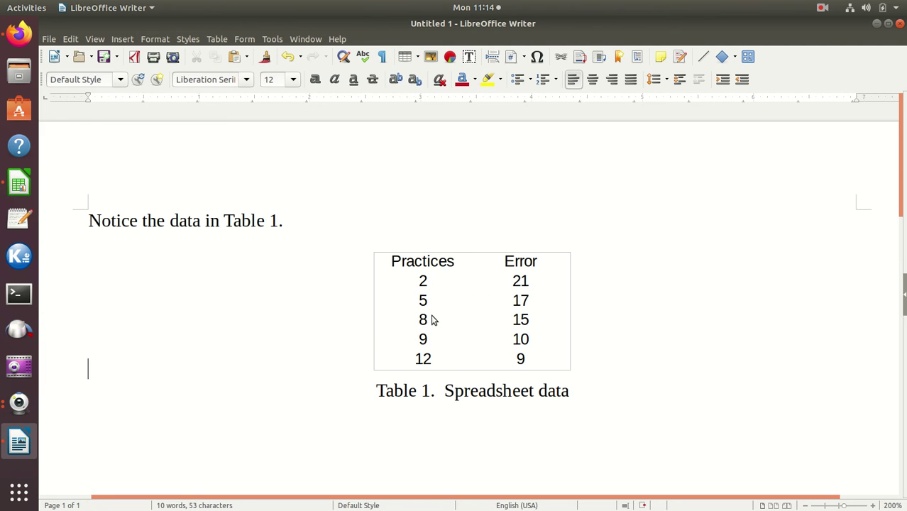
# Step: Apply All Borders to cells A1:B6 in Calc
pyautogui.click(19, 186)
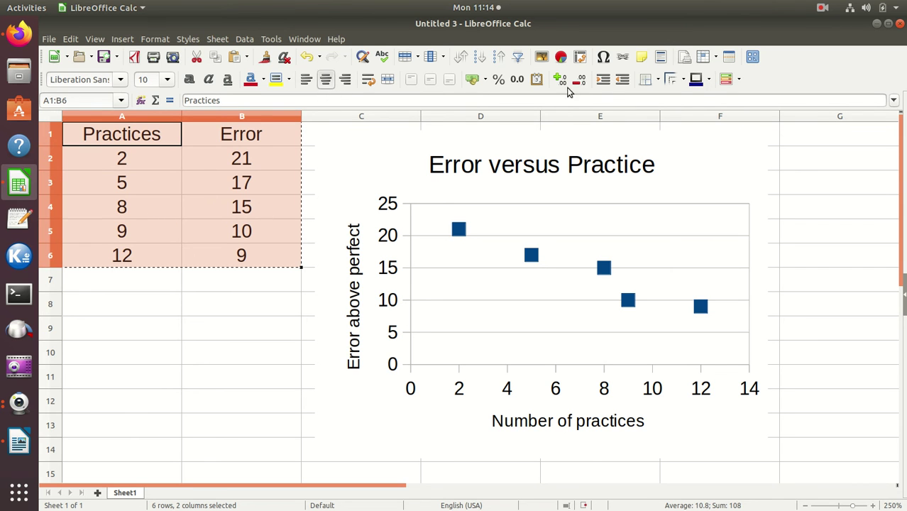
pyautogui.click(658, 79)
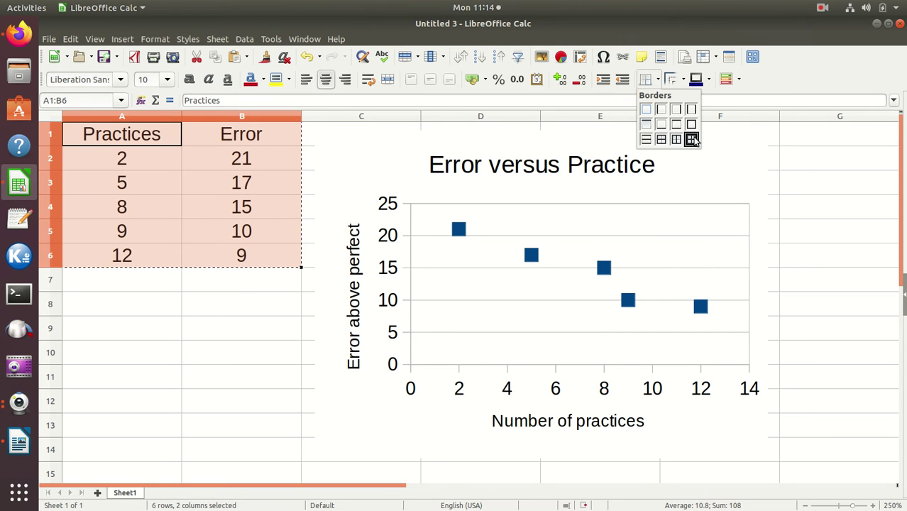
pyautogui.click(691, 141)
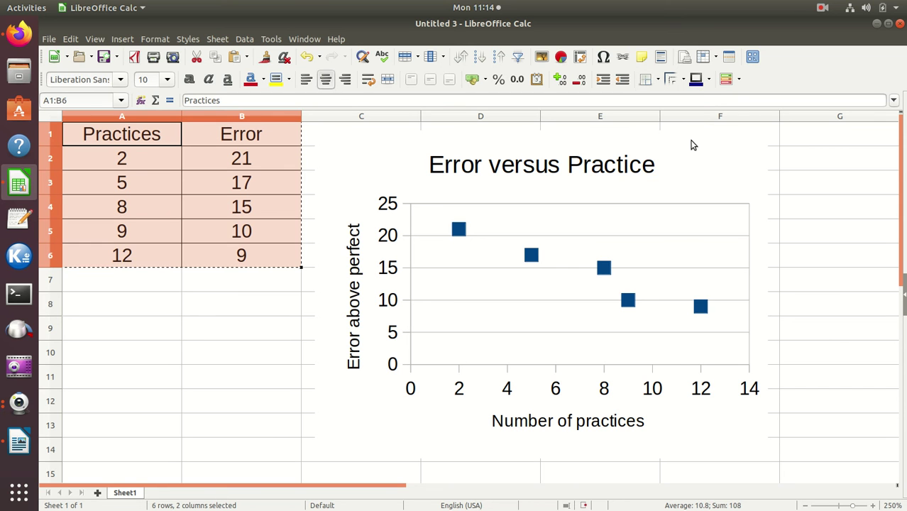
# Step: Copy the bordered Practices/Error data and return to the Writer document
pyautogui.rightClick(206, 215)
pyautogui.click(226, 229)
pyautogui.click(21, 442)
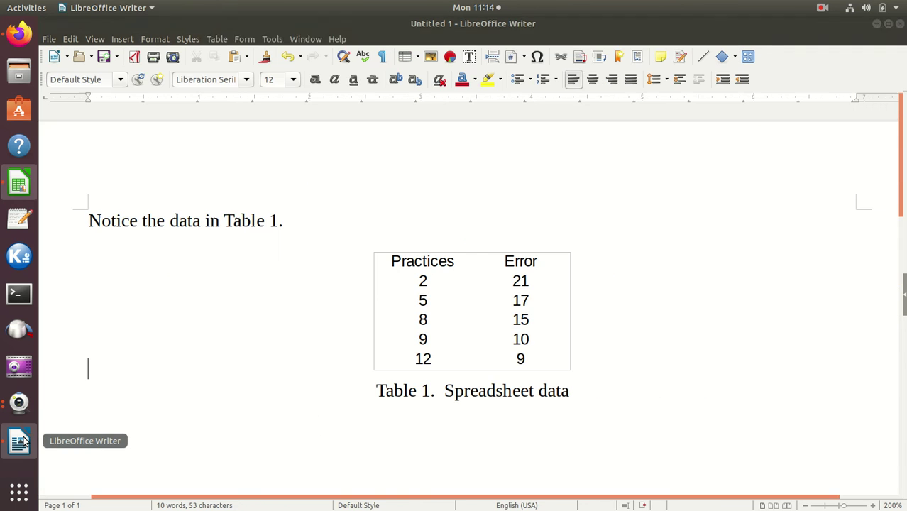
pyautogui.click(597, 397)
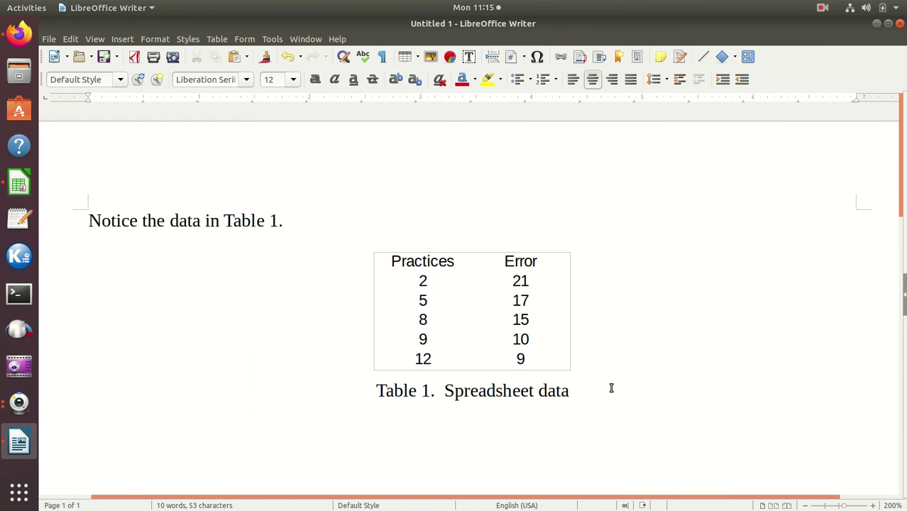
pyautogui.rightClick(498, 426)
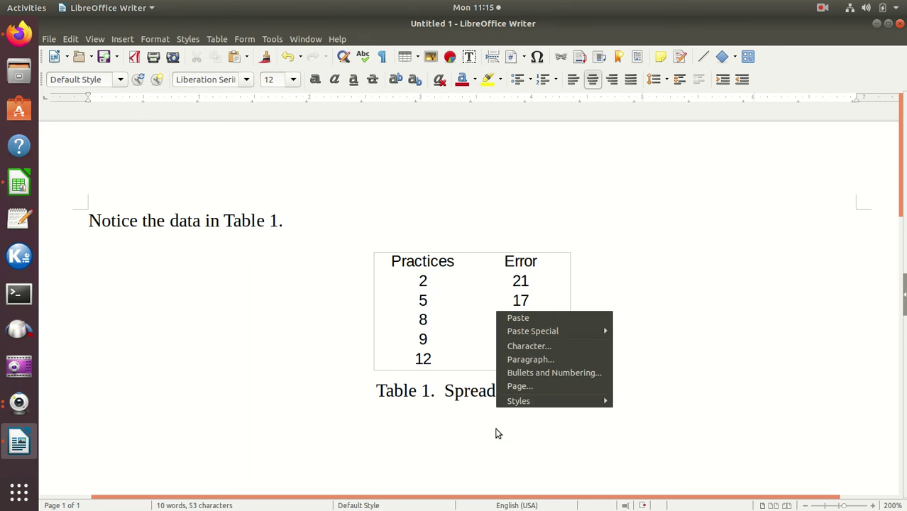
pyautogui.click(529, 319)
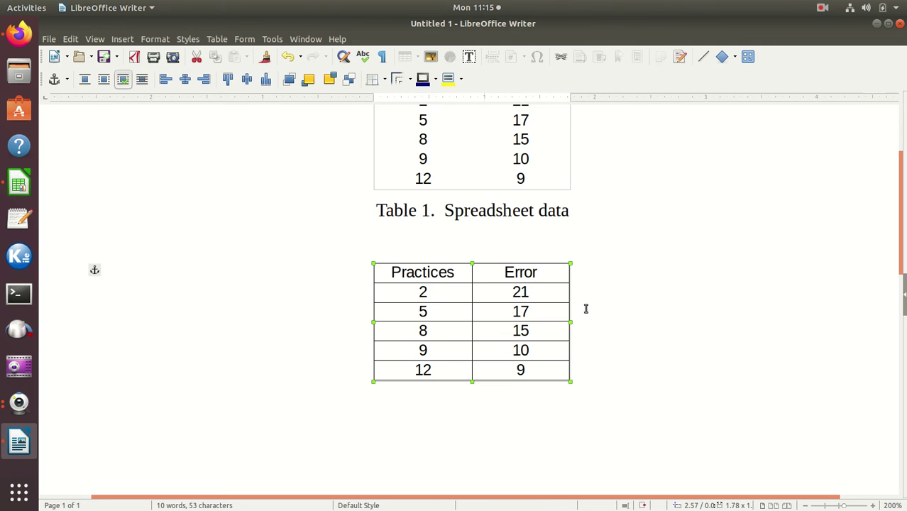
pyautogui.click(667, 338)
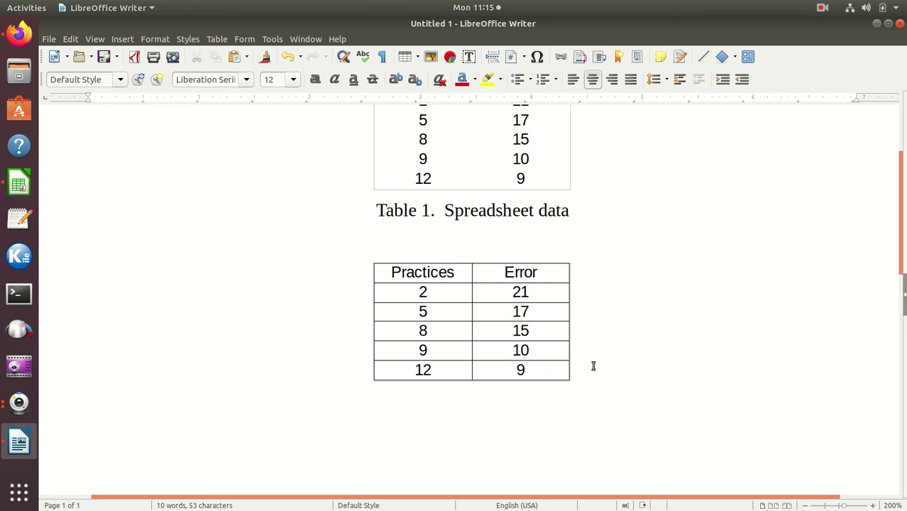
pyautogui.click(530, 328)
pyautogui.press('Delete')
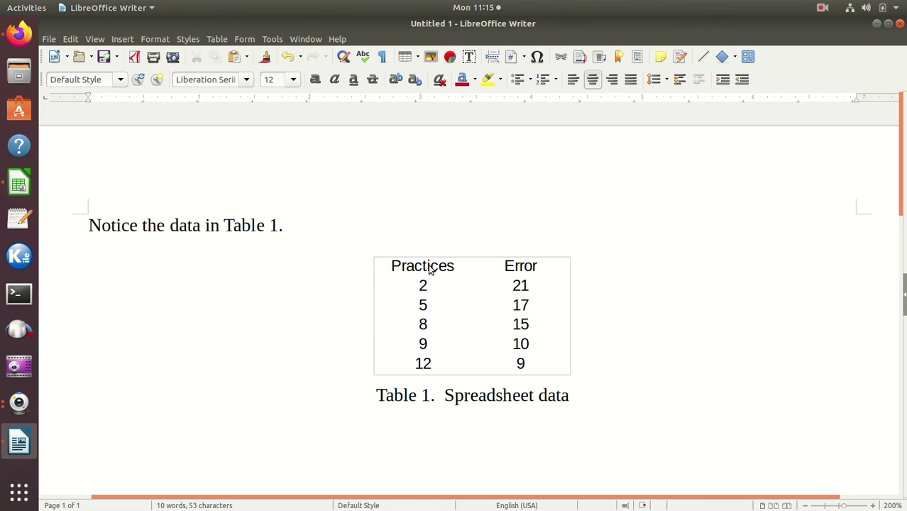
# Step: Narrow the Error column B in Calc to fit its values
pyautogui.click(19, 184)
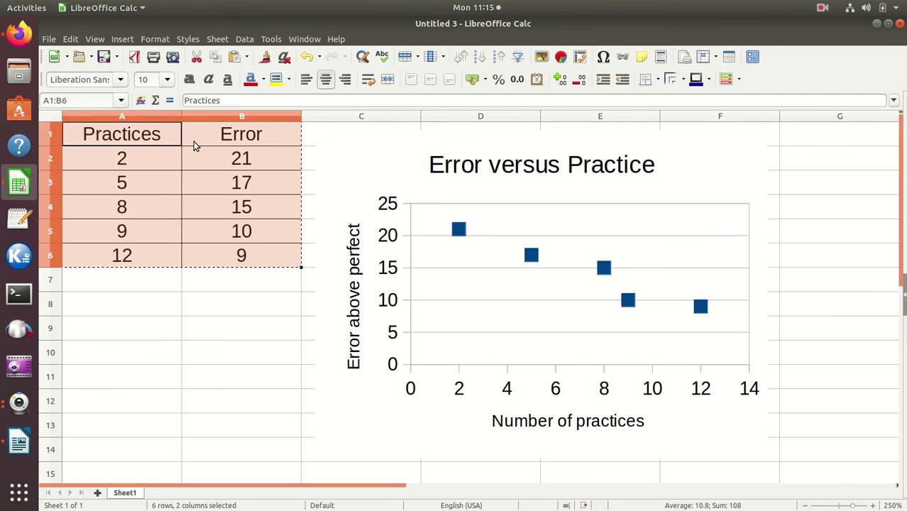
pyautogui.click(199, 298)
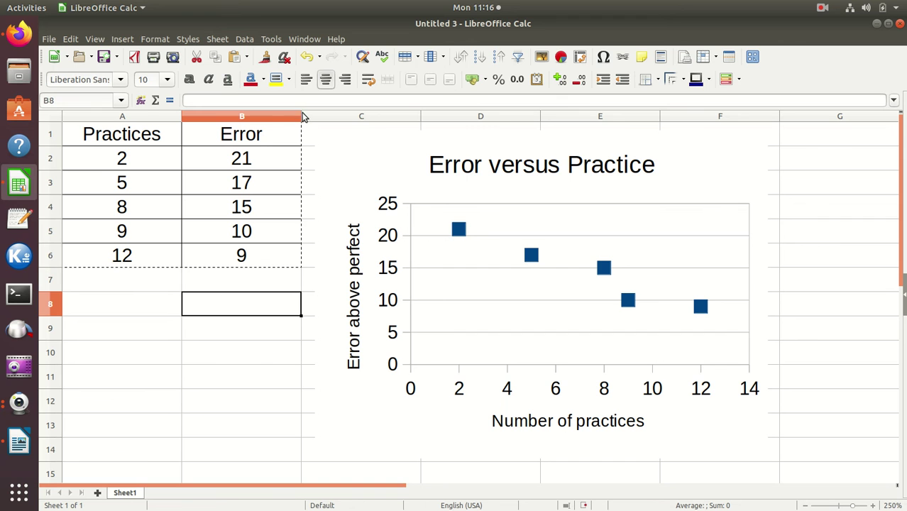
pyautogui.moveTo(300, 115); pyautogui.dragTo(261, 115)
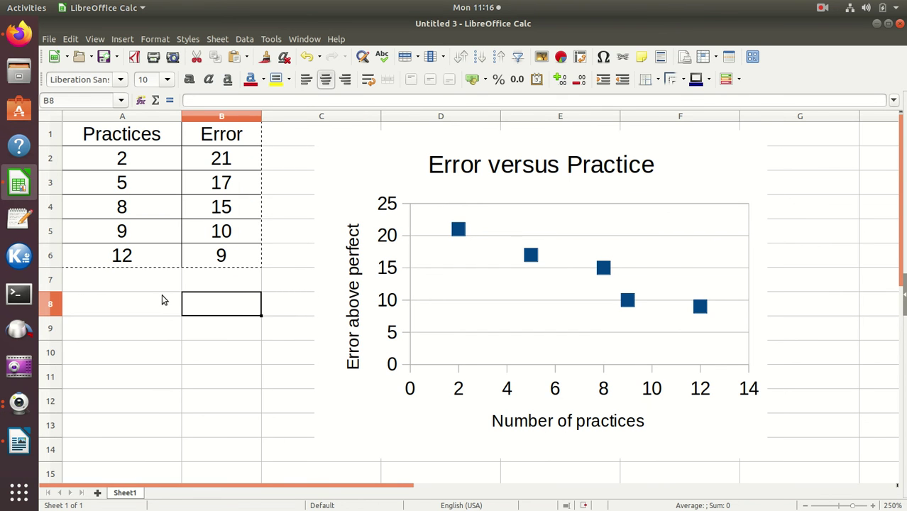
# Step: Copy cells A1:B6 again and return to the Writer document
pyautogui.moveTo(121, 139); pyautogui.dragTo(219, 254)
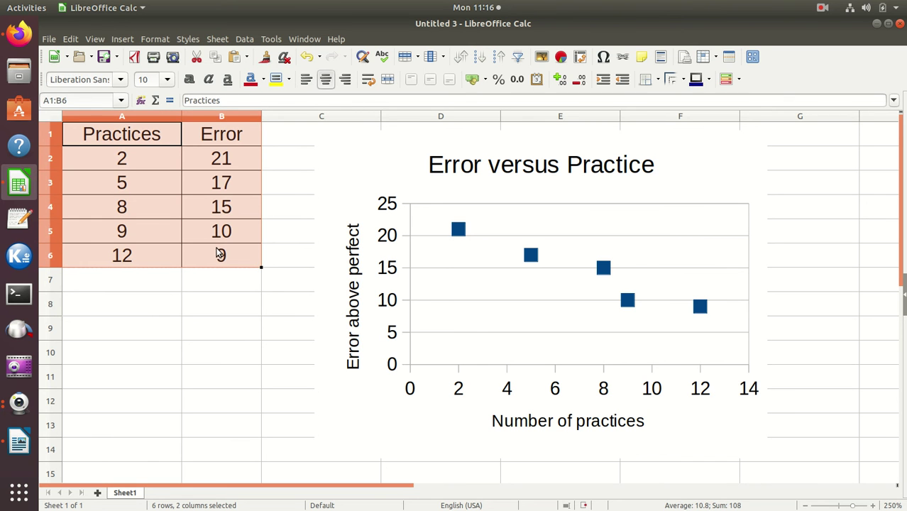
pyautogui.rightClick(208, 203)
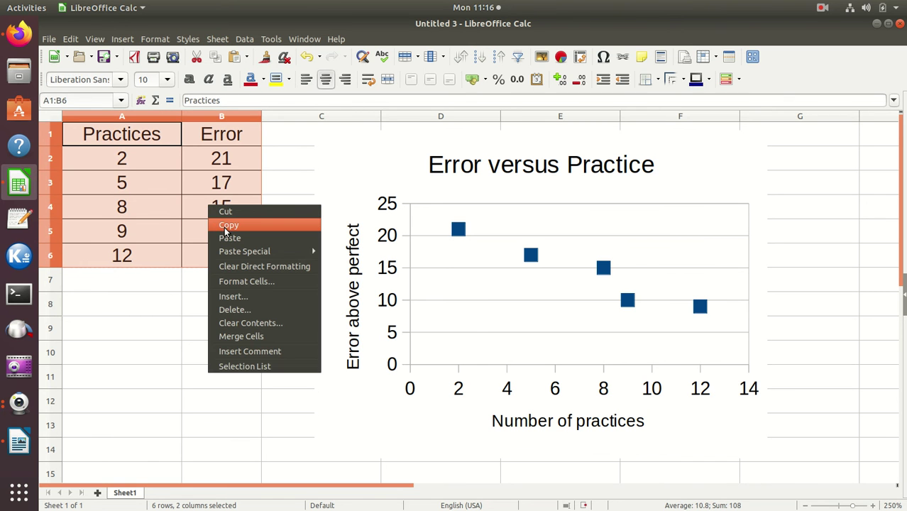
pyautogui.click(225, 225)
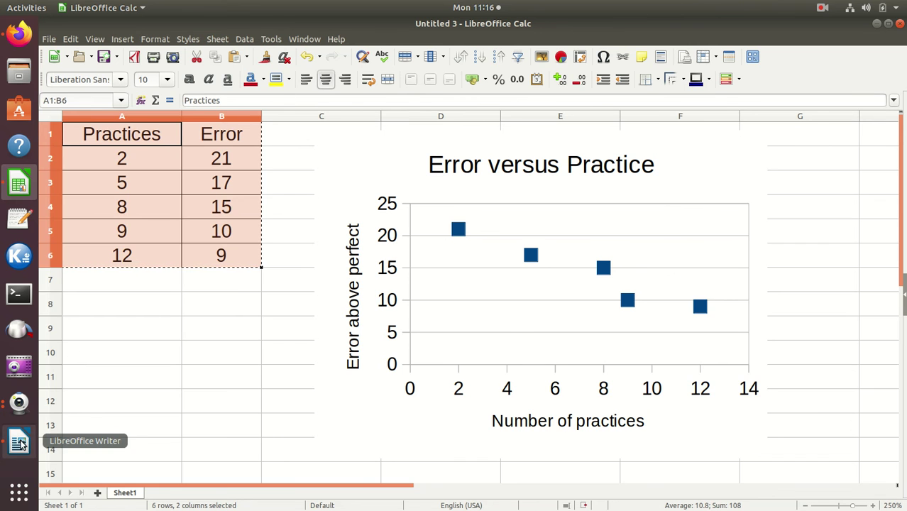
pyautogui.click(19, 444)
pyautogui.rightClick(482, 450)
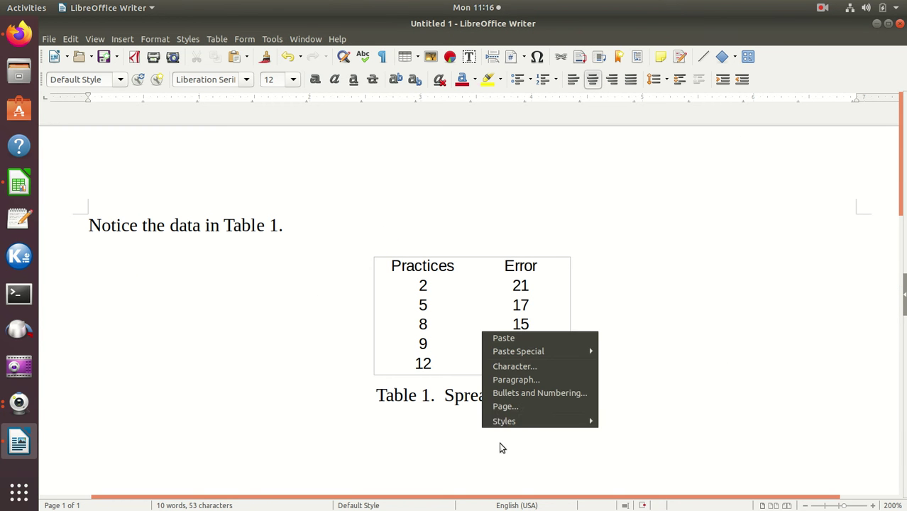
pyautogui.click(509, 340)
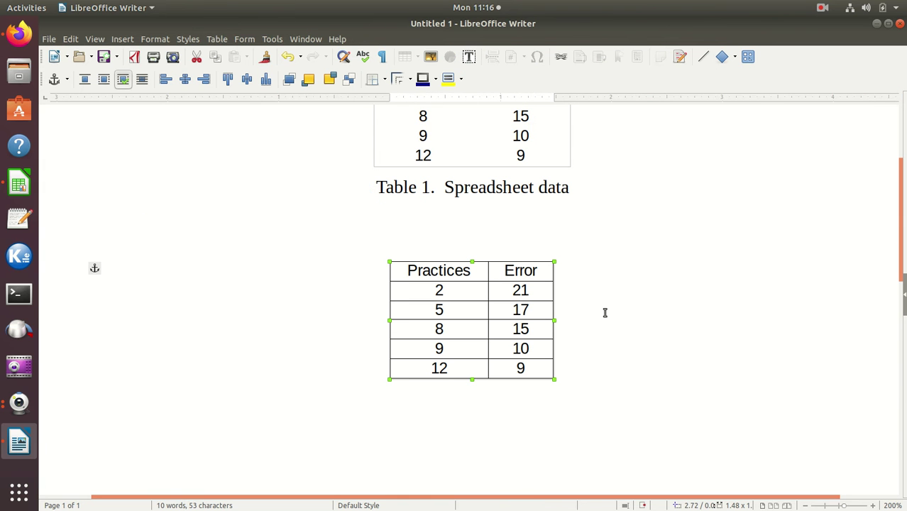
pyautogui.click(623, 296)
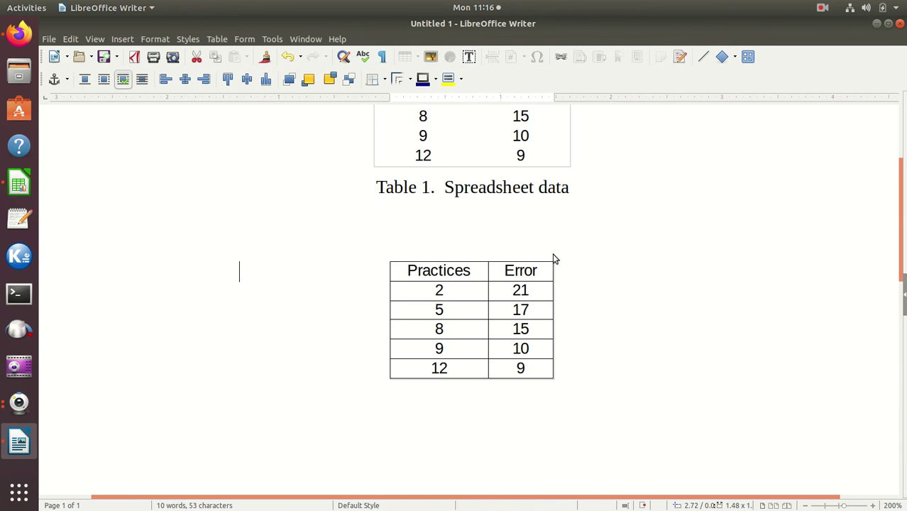
pyautogui.scroll(3, 642, 257)
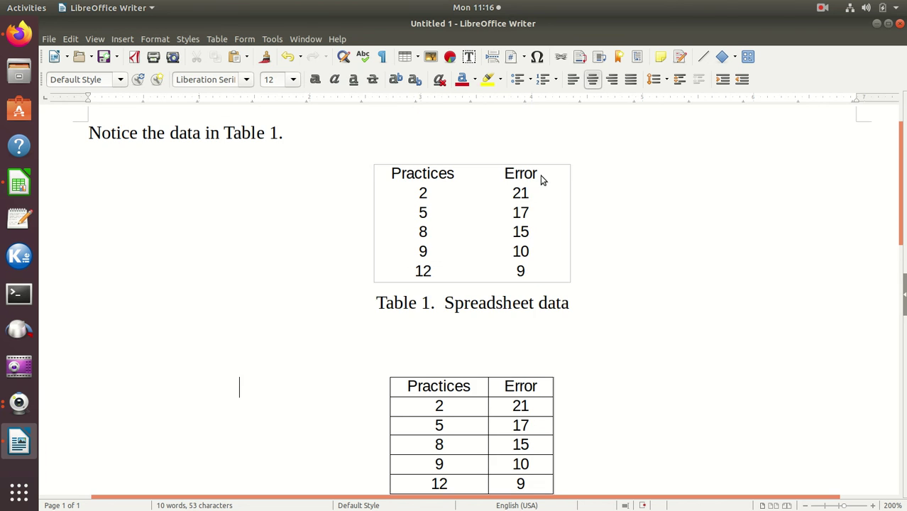
pyautogui.scroll(-4, 624, 384)
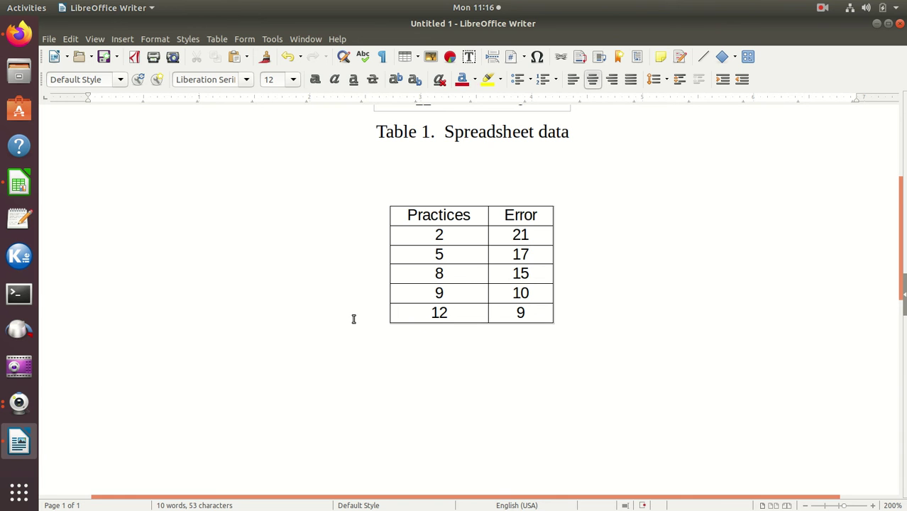
pyautogui.scroll(1, 395, 307)
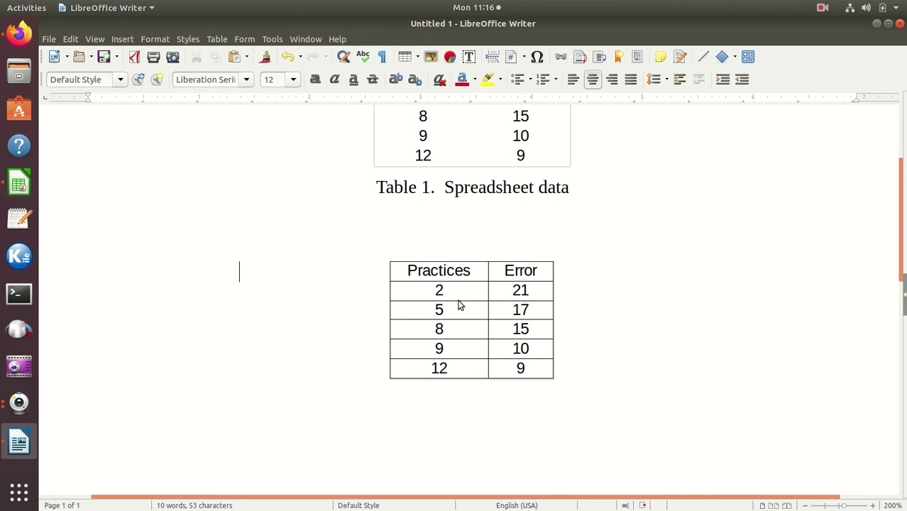
pyautogui.click(497, 328)
pyautogui.press('Delete')
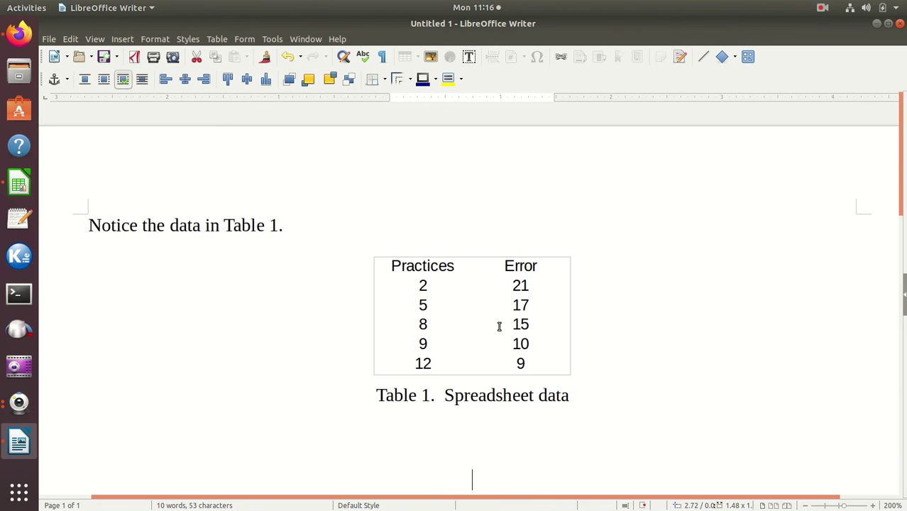